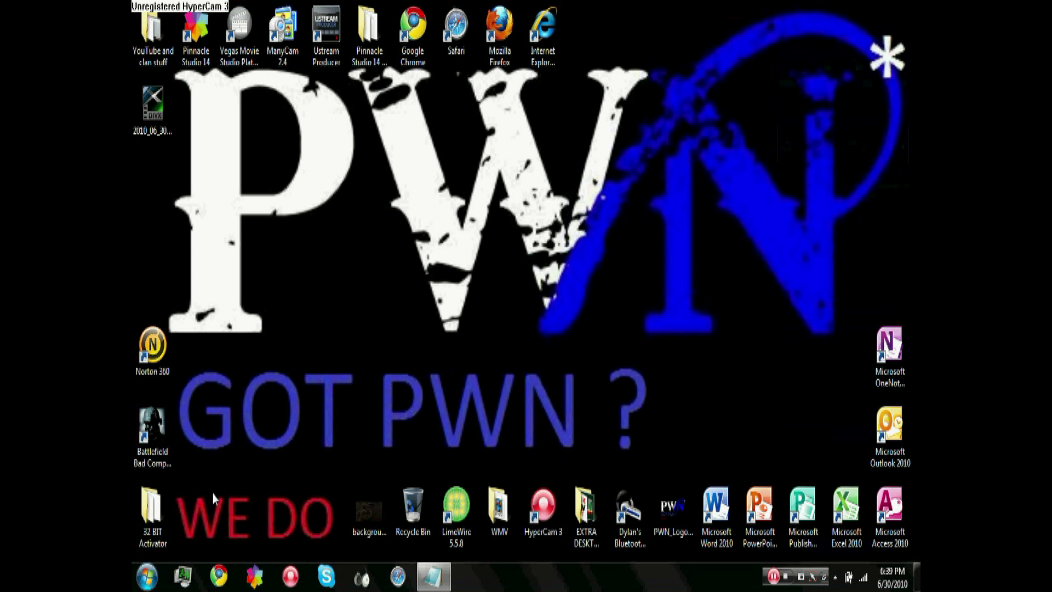
Open Programs and Features from Control Panel via the Start menu.
{"action": "left_click", "coordinate": [147, 577]}
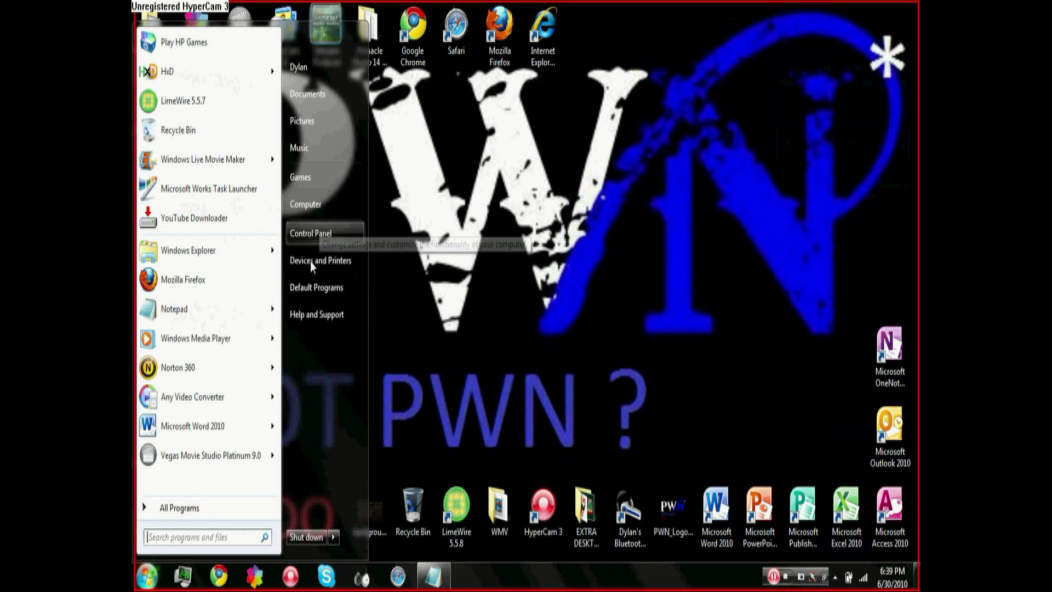
{"action": "left_click", "coordinate": [311, 237]}
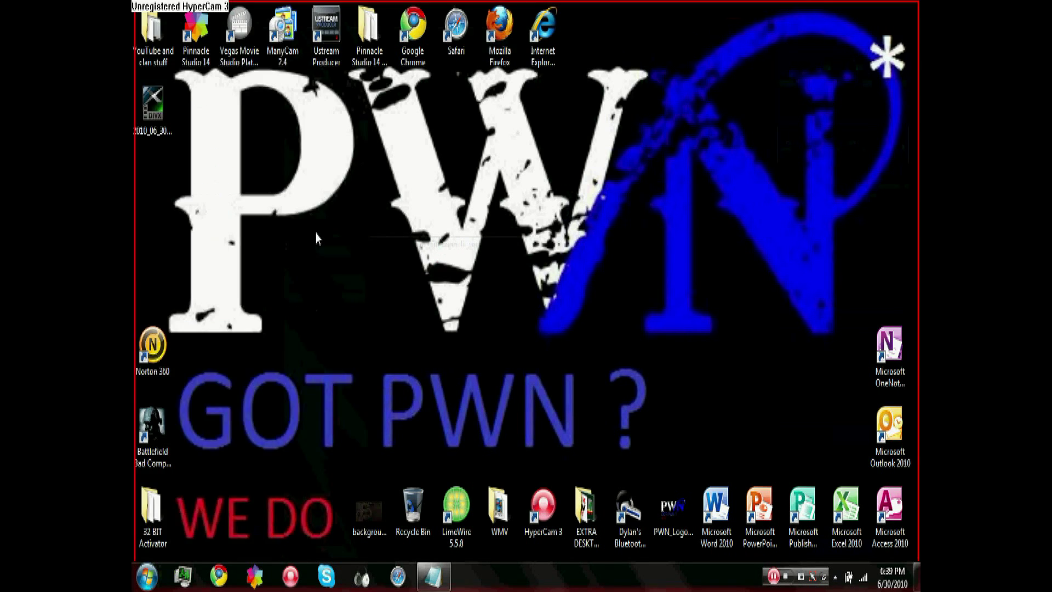
{"action": "scroll", "coordinate": [502, 210], "scroll_direction": "down", "scroll_amount": 1}
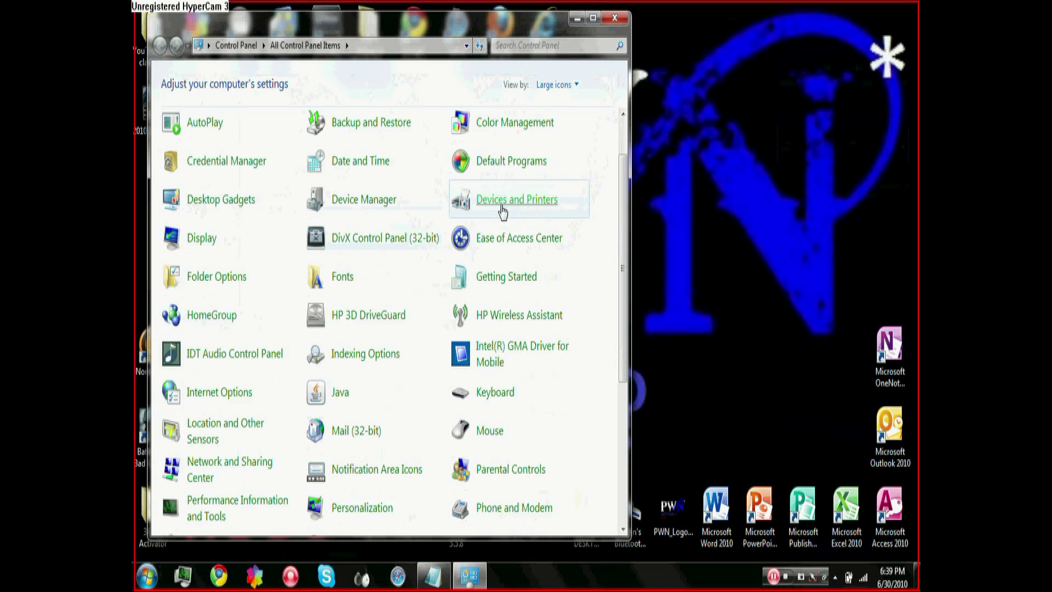
{"action": "scroll", "coordinate": [502, 211], "scroll_direction": "down", "scroll_amount": 2}
{"action": "scroll", "coordinate": [502, 211], "scroll_direction": "down", "scroll_amount": 1}
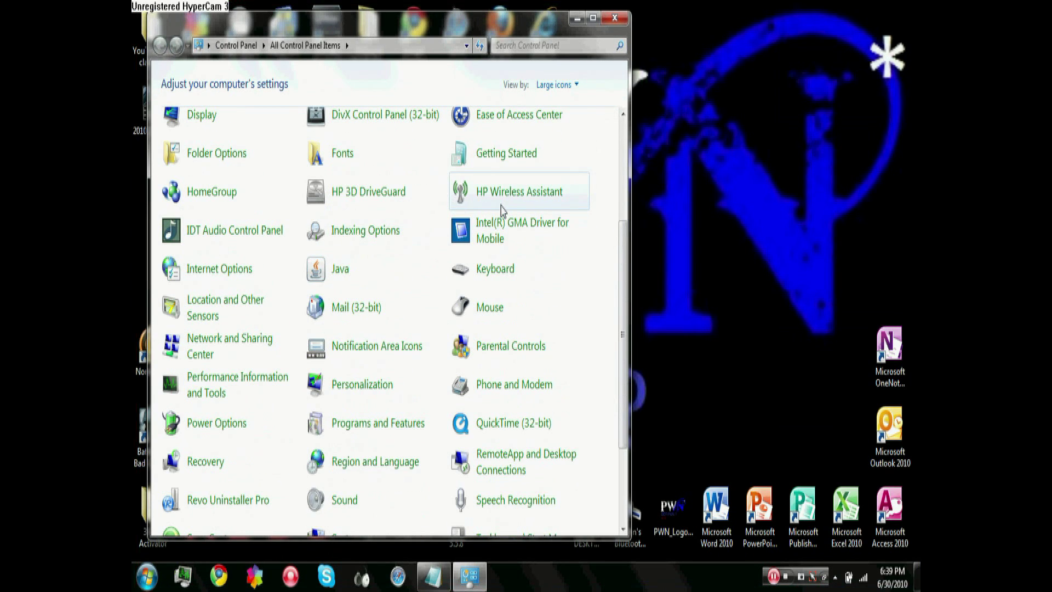
{"action": "left_click", "coordinate": [388, 424]}
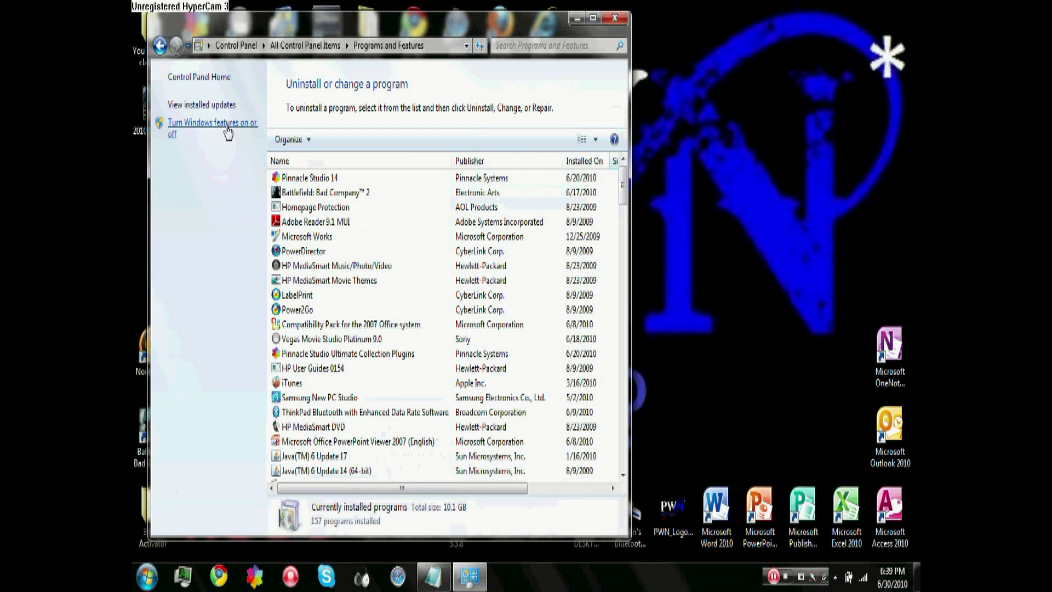
Tick Telnet Client and Telnet Server in Windows Features, apply, and close the window.
{"action": "left_click", "coordinate": [212, 124]}
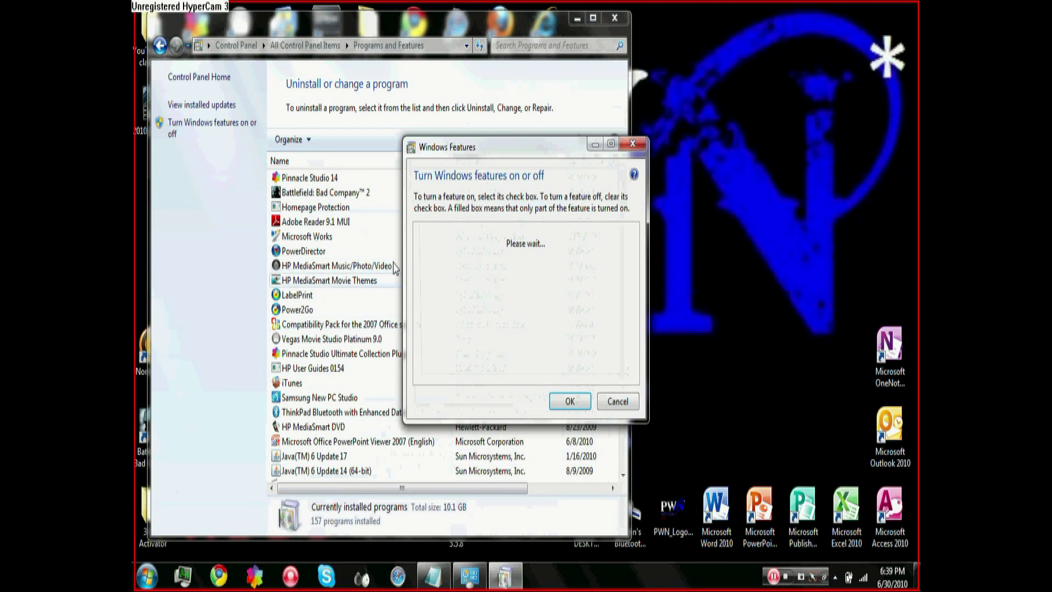
{"action": "scroll", "coordinate": [504, 319], "scroll_direction": "down", "scroll_amount": 3}
{"action": "scroll", "coordinate": [493, 325], "scroll_direction": "down", "scroll_amount": 3}
{"action": "scroll", "coordinate": [485, 329], "scroll_direction": "down", "scroll_amount": 1}
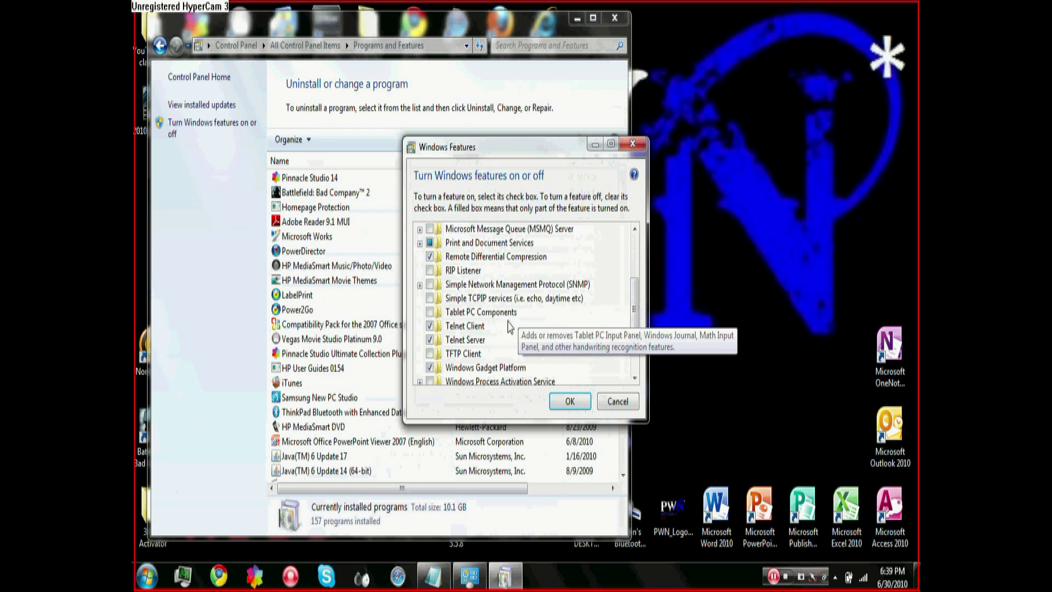
{"action": "left_click", "coordinate": [430, 326]}
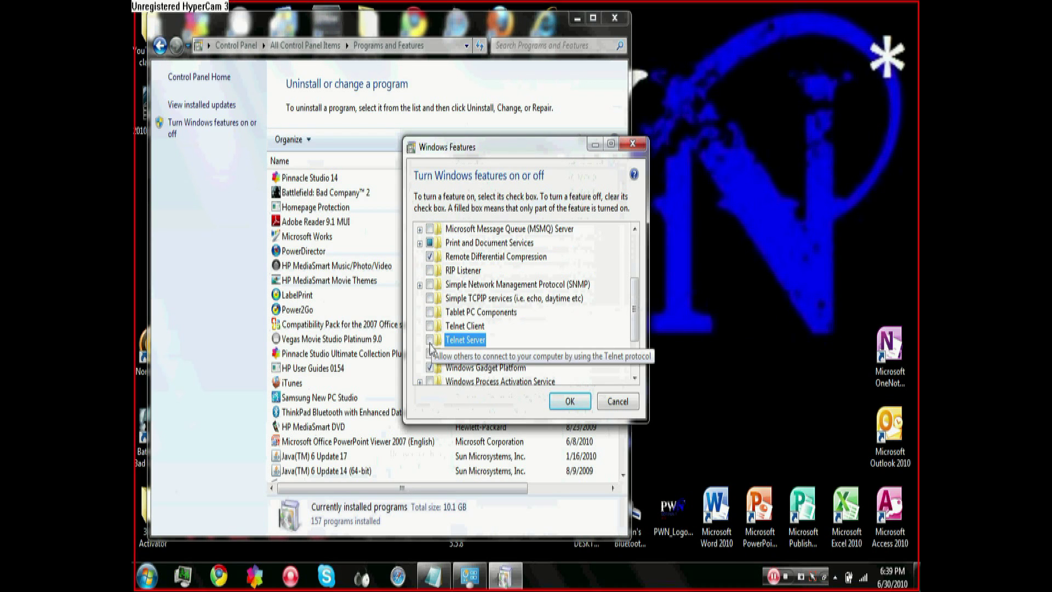
{"action": "left_click", "coordinate": [430, 340]}
{"action": "left_click", "coordinate": [429, 326]}
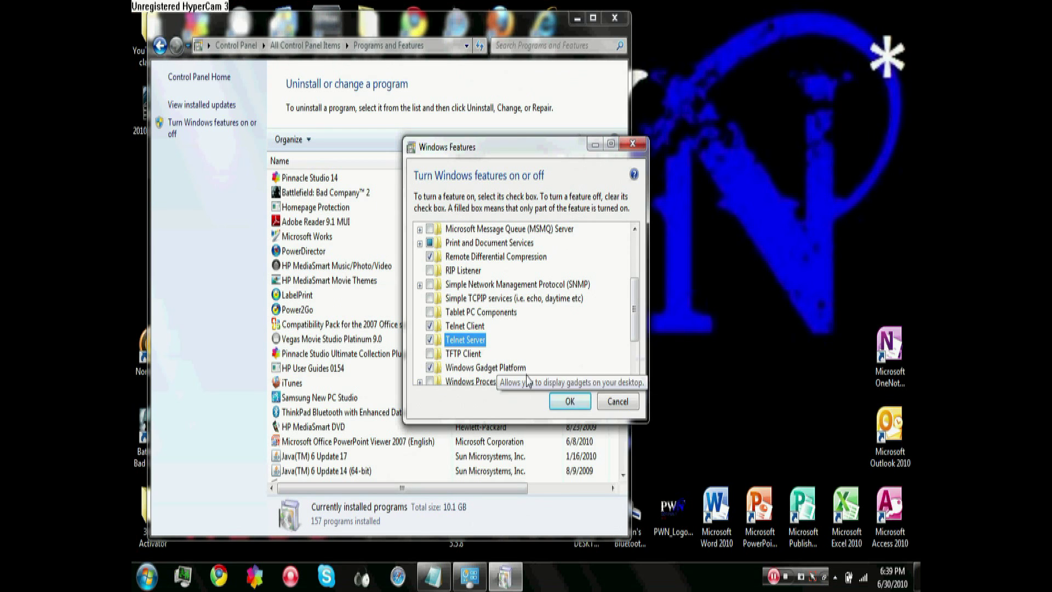
{"action": "left_click", "coordinate": [571, 401]}
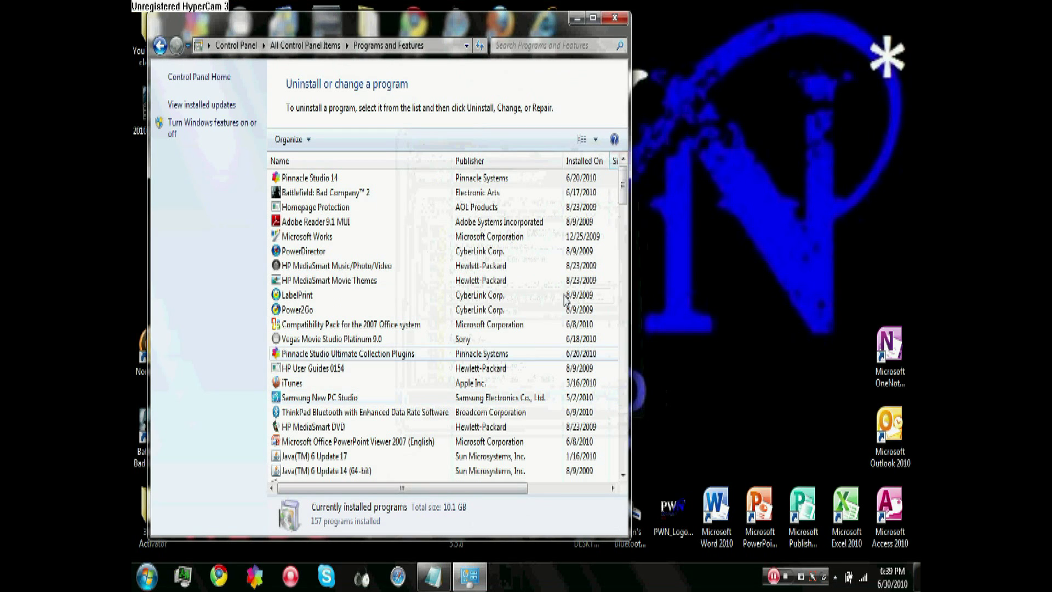
{"action": "left_click", "coordinate": [615, 18]}
Snap the Notepad instructions to the right half and launch cmd from Run.
{"action": "left_click", "coordinate": [433, 575]}
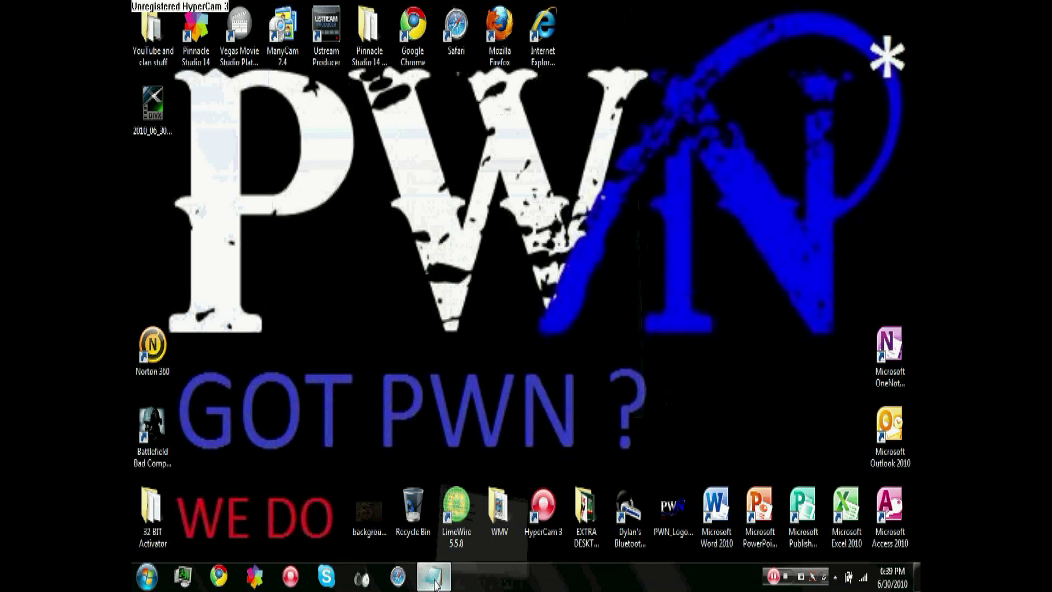
{"action": "left_click_drag", "start_coordinate": [638, 162], "coordinate": [706, 11]}
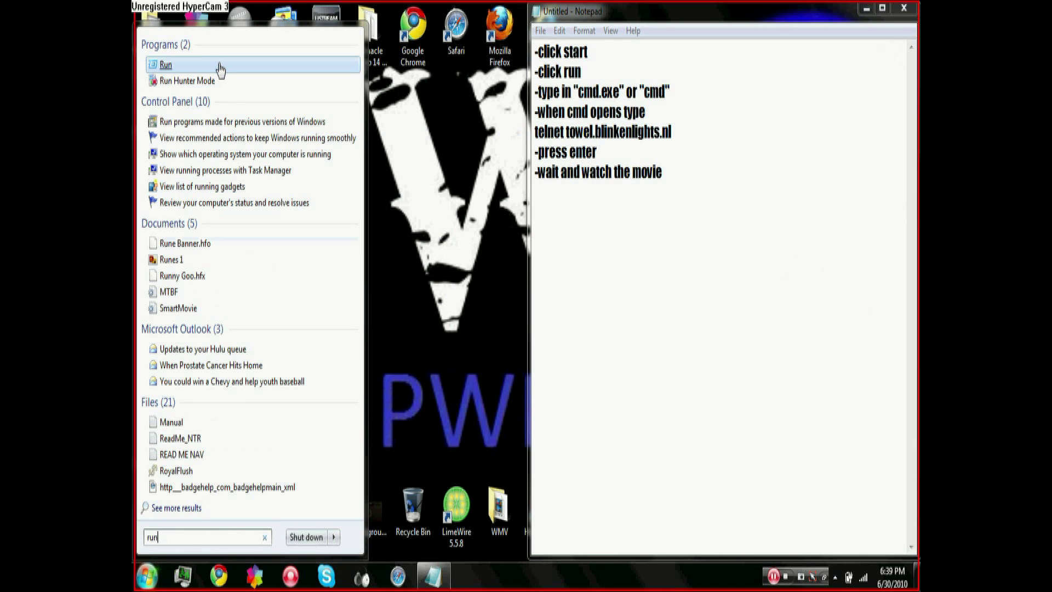
{"action": "left_click", "coordinate": [243, 73]}
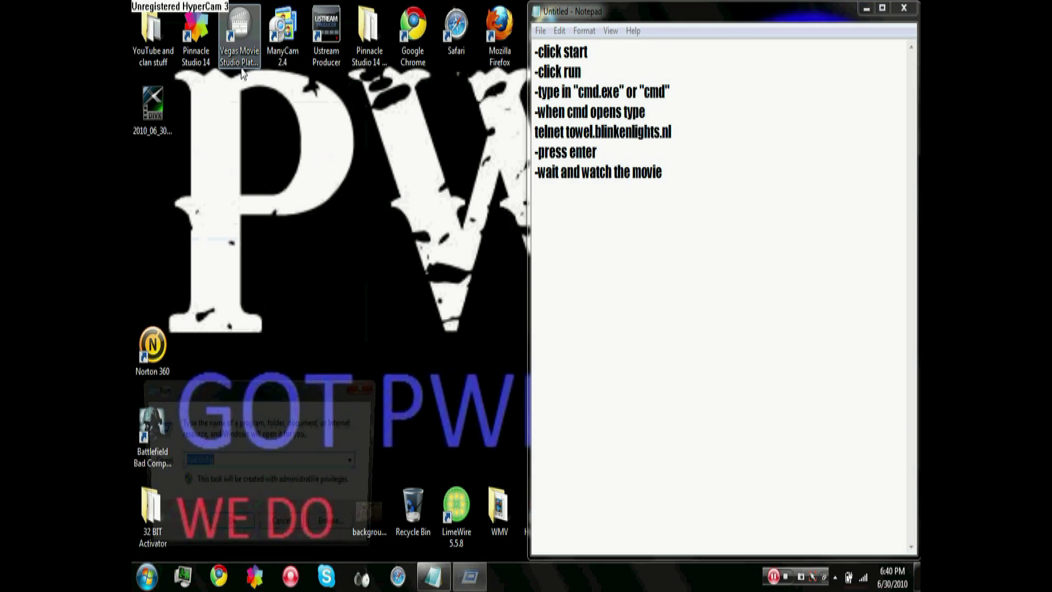
{"action": "type", "text": "cmd"}
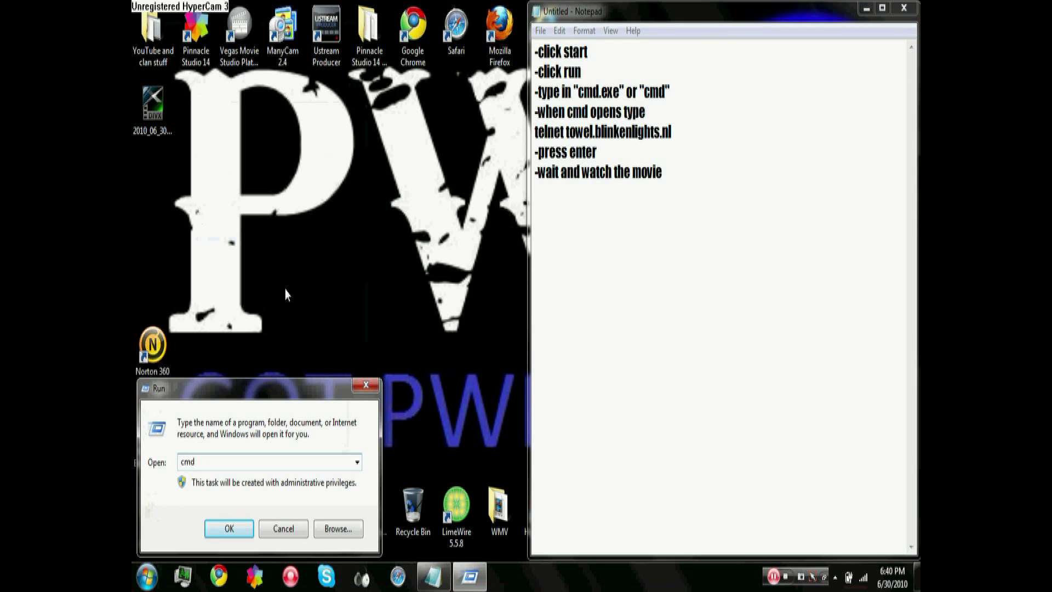
{"action": "key", "text": "Return"}
Snap the Command Prompt window to the left half of the screen.
{"action": "left_click_drag", "start_coordinate": [329, 70], "coordinate": [131, 193]}
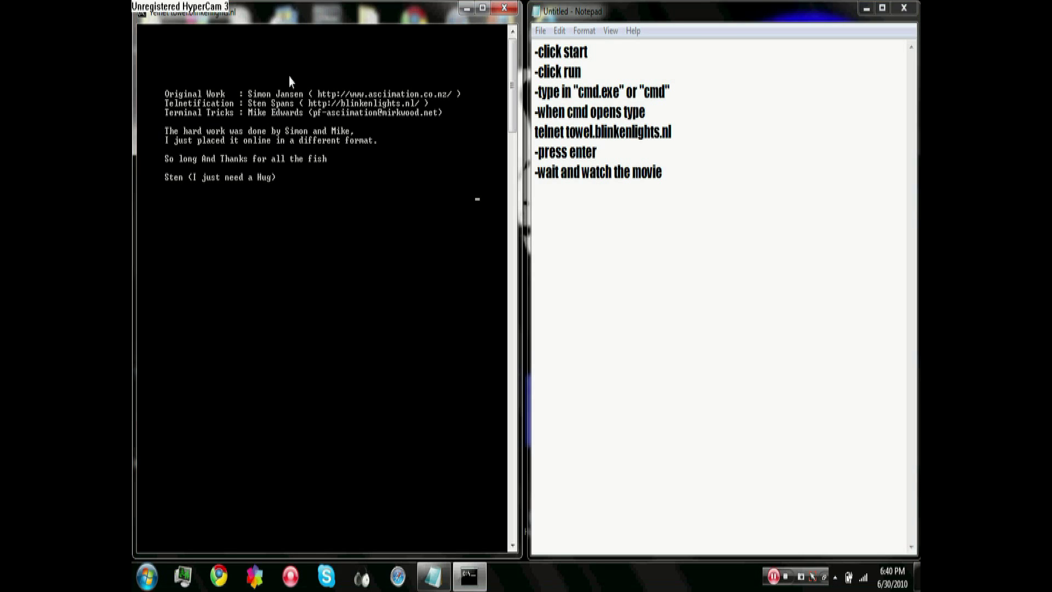
Close Notepad without saving, then shrink the telnet window and centre it on screen.
{"action": "left_click", "coordinate": [914, 13]}
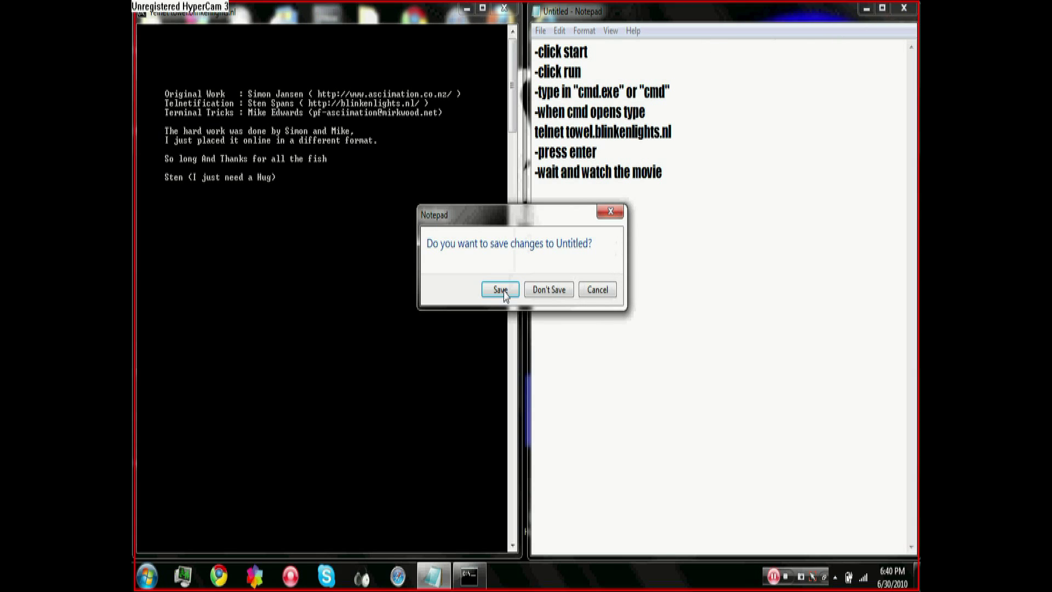
{"action": "left_click", "coordinate": [548, 289]}
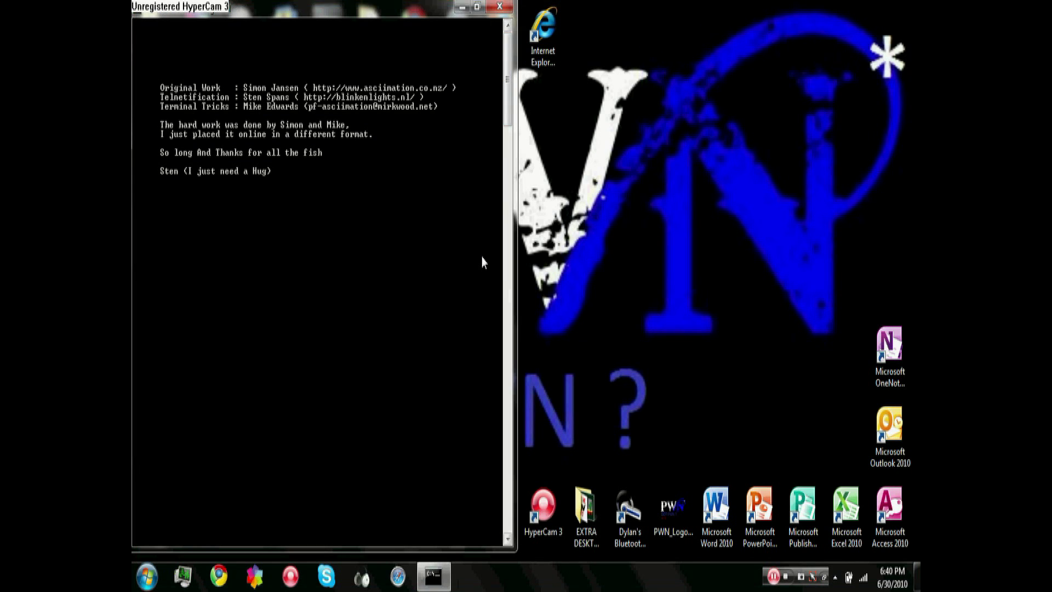
{"action": "left_click_drag", "start_coordinate": [330, 9], "coordinate": [494, 40]}
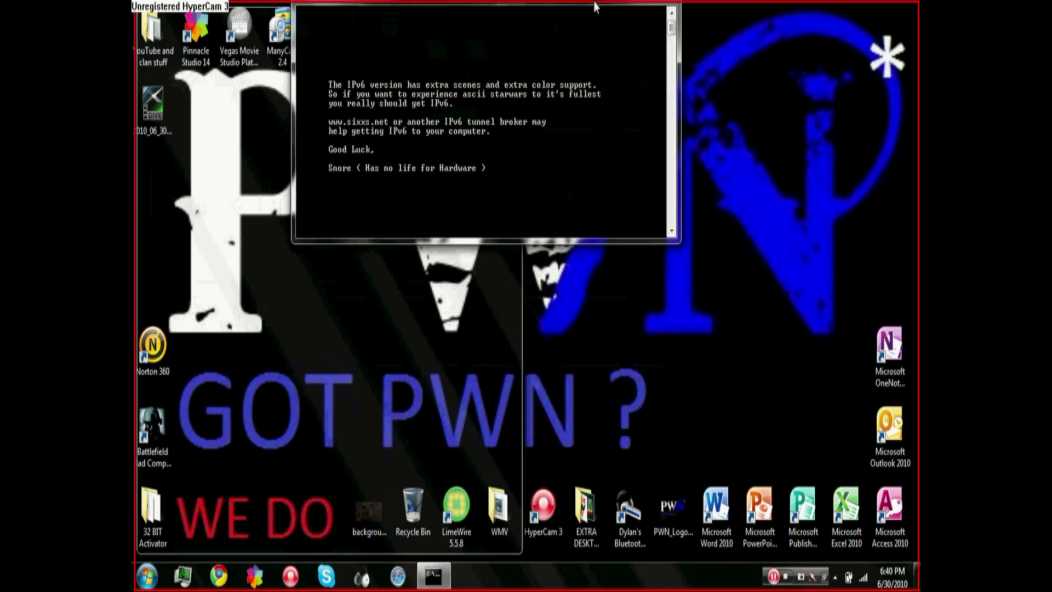
{"action": "left_click_drag", "start_coordinate": [607, 47], "coordinate": [660, 183]}
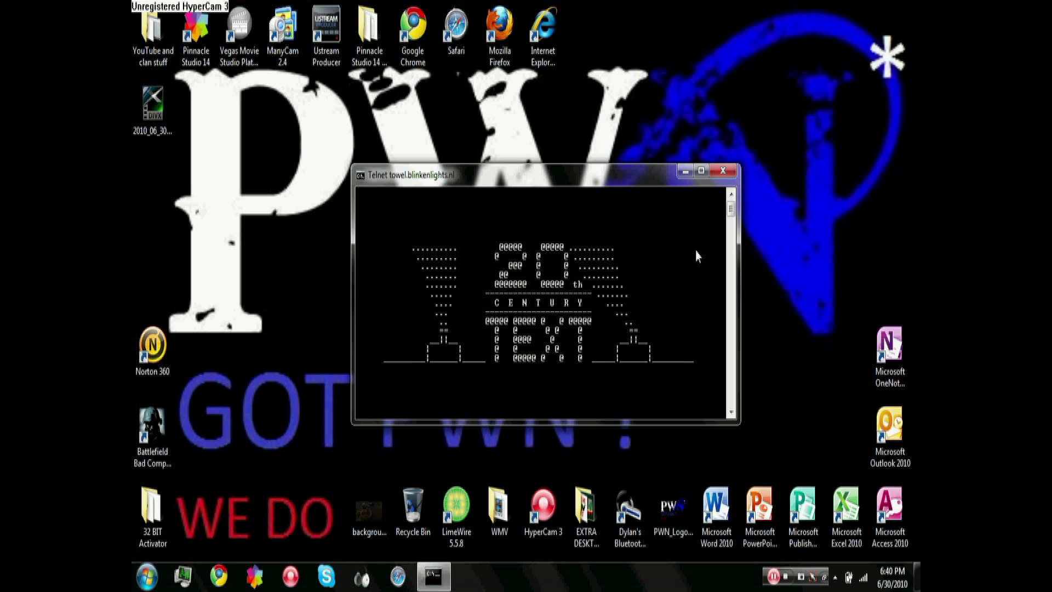
Close the telnet window playing the ASCII Star Wars movie.
{"action": "left_click", "coordinate": [724, 171]}
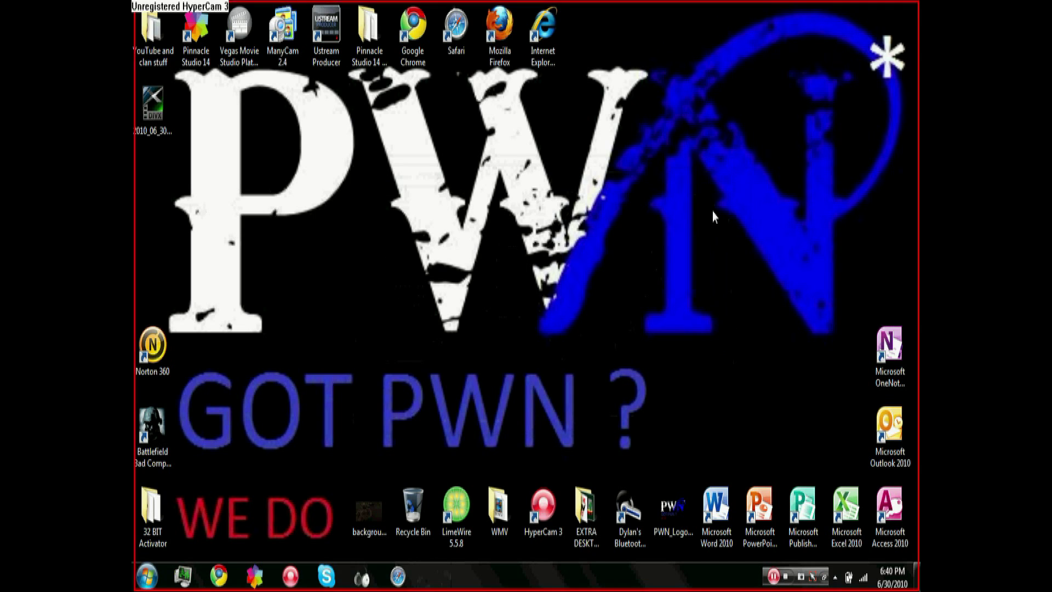